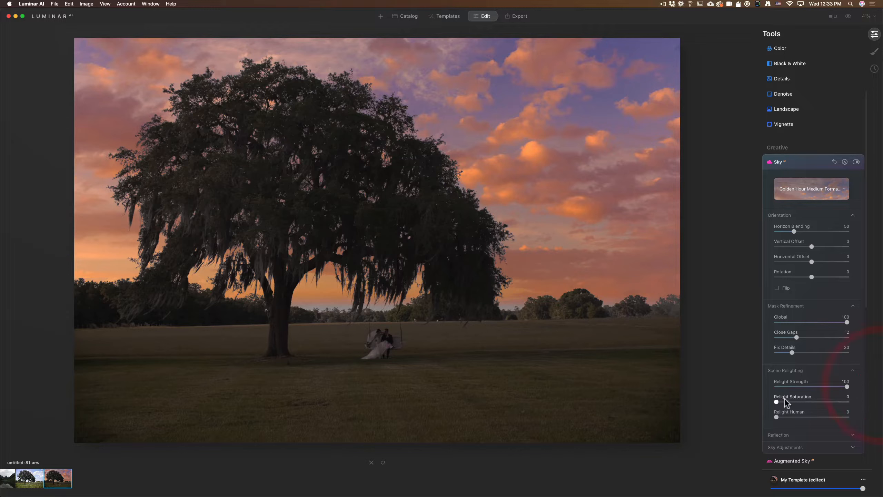
Set the replaced sky's Relight Saturation to 63
left_click(822, 401)
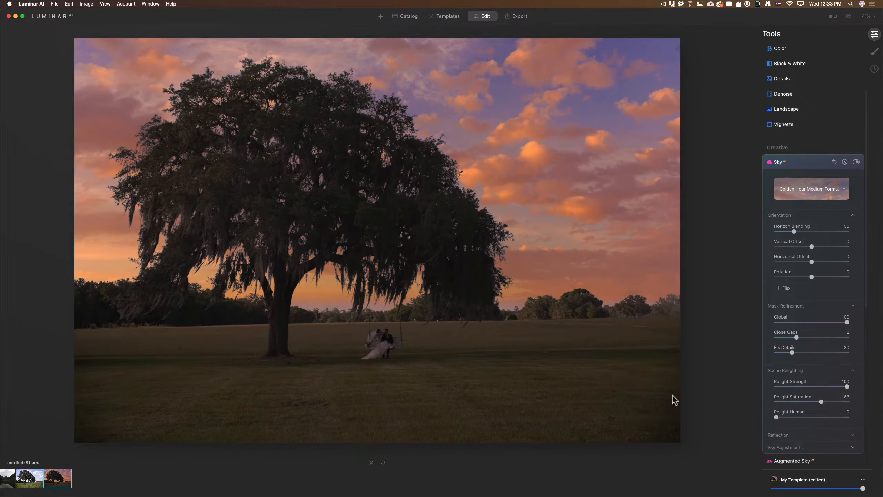
Adjust the photo's Light settings: Exposure -0.31, Smart Contrast 31, Shadows 30 and Blacks -30
scroll(812, 174, "up", 5)
left_click(780, 109)
left_click(853, 253)
left_click_drag(811, 285, 799, 284)
left_click_drag(811, 190, 824, 205)
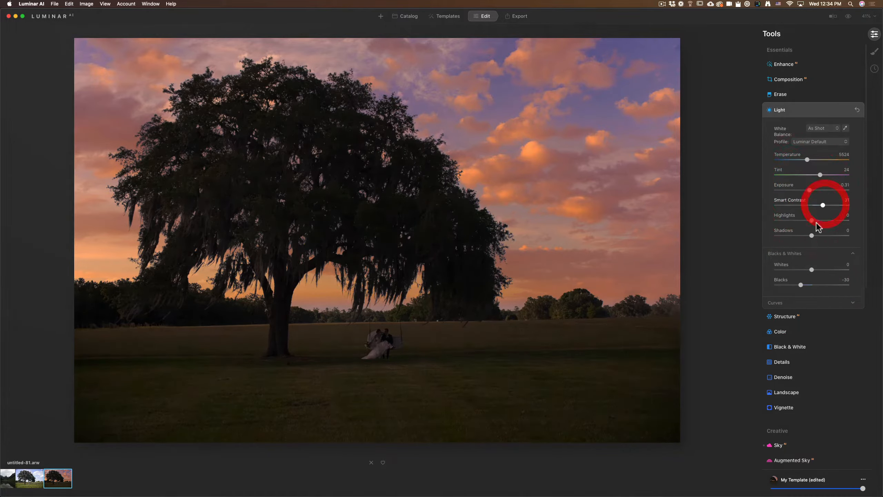
left_click_drag(812, 236, 822, 236)
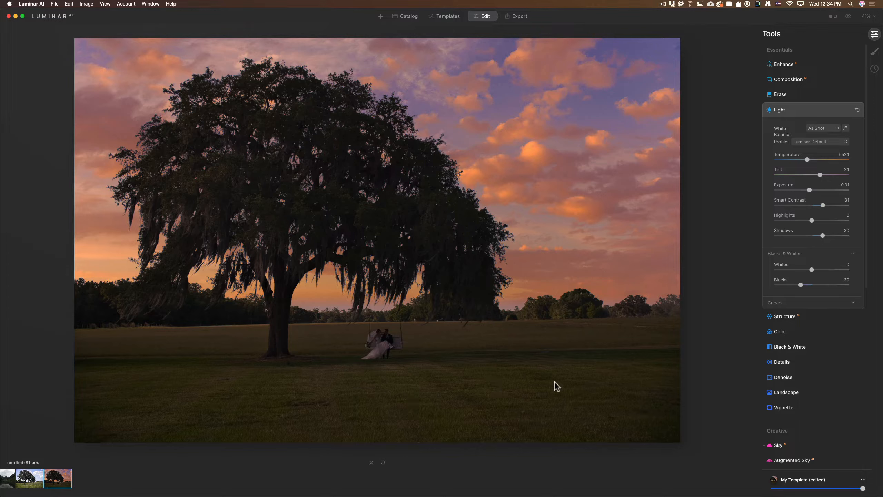
Try the automatic Composition AI crop, reset it, and rotate the photo slightly clockwise to level the horizon
scroll(808, 197, "down", 5)
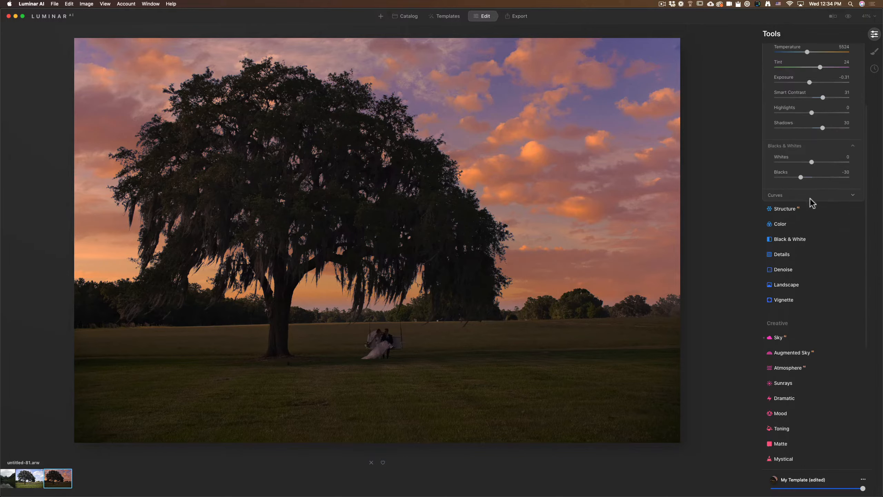
scroll(809, 197, "up", 3)
scroll(810, 195, "up", 3)
left_click(788, 79)
left_click(813, 97)
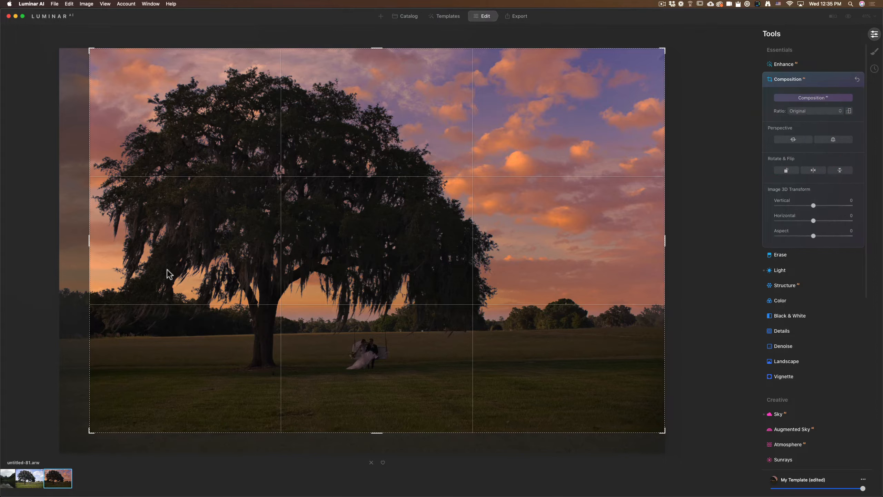
mouse_move(89, 240)
left_mouse_down()
mouse_move(40, 242)
mouse_move(90, 240)
left_mouse_up()
left_click(857, 80)
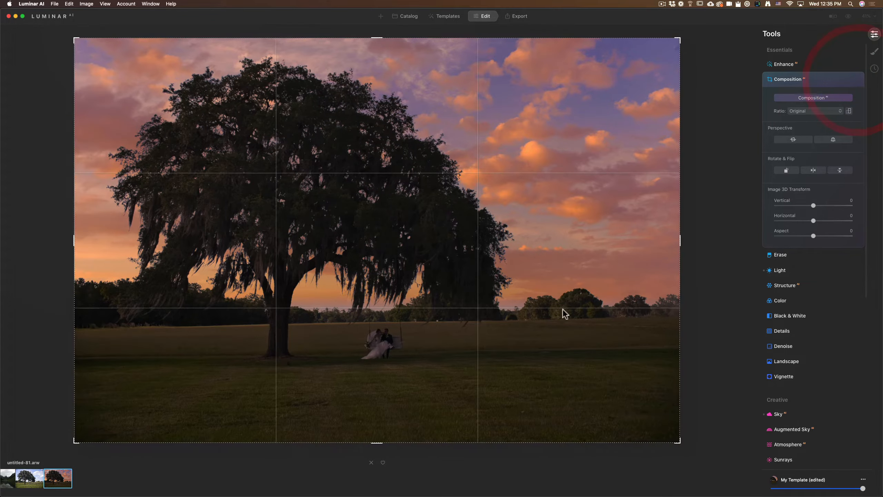
left_click_drag(707, 269, 711, 287)
Darken the grass foreground using Dodge & Burn with an enlarged brush at strength 25
scroll(813, 362, "down", 10)
left_click(789, 446)
left_click(810, 385)
left_click(793, 416)
scroll(518, 419, "up", 3)
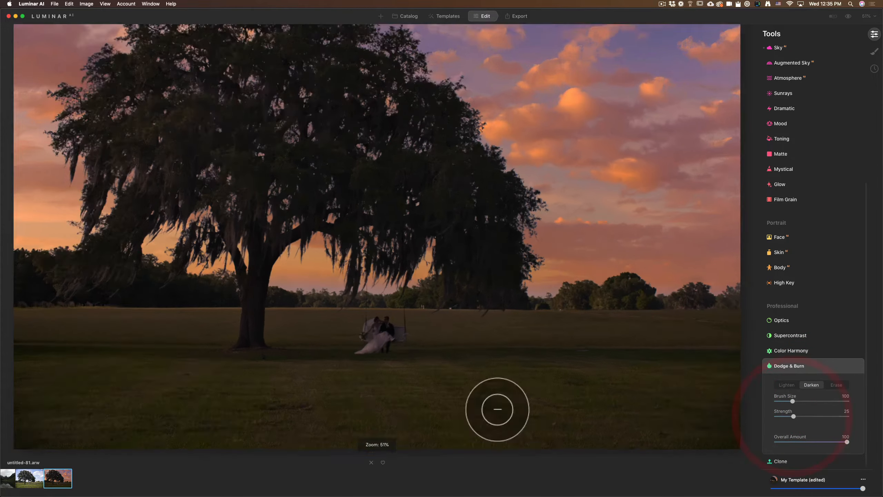
left_click_drag(792, 401, 819, 401)
scroll(545, 358, "down", 4)
Set the Landscape Golden Hour effect to 89
scroll(812, 243, "up", 8)
left_click(785, 118)
left_click_drag(776, 158, 839, 157)
Limit Golden Hour to the inside of a radial mask on the left side of the tree and lower it to 53
left_click(845, 117)
left_click(807, 138)
left_click(809, 148)
scroll(160, 297, "up", 2)
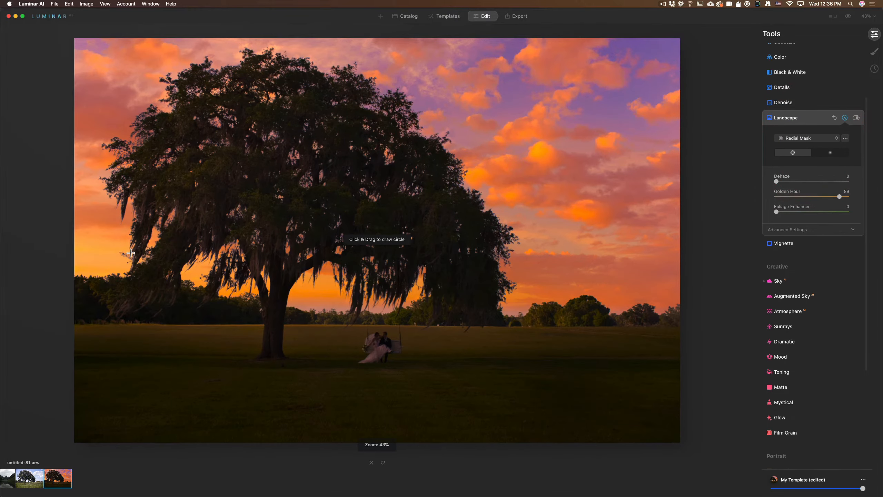
mouse_move(130, 253)
left_mouse_down()
mouse_move(273, 317)
mouse_move(225, 297)
left_mouse_up()
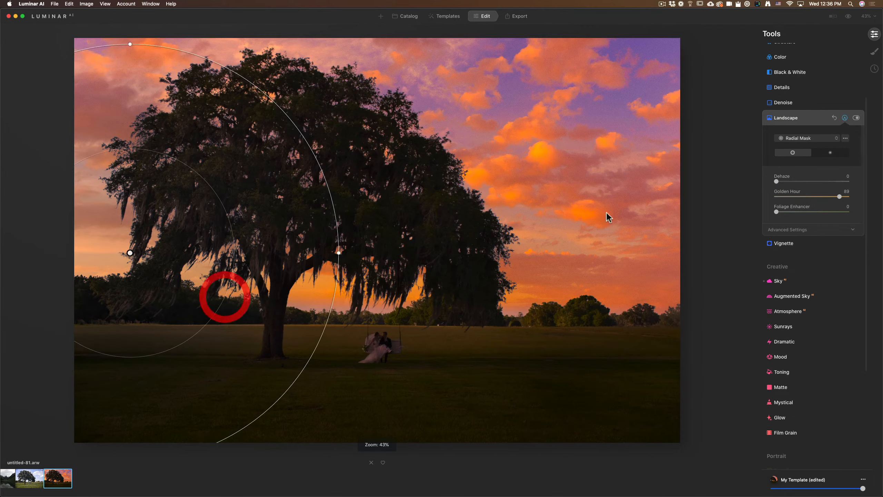
left_click(830, 153)
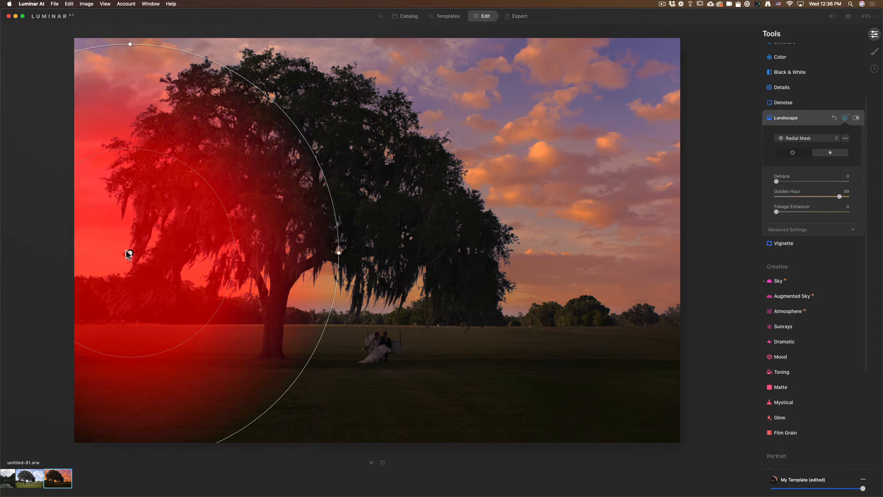
left_click_drag(131, 254, 141, 273)
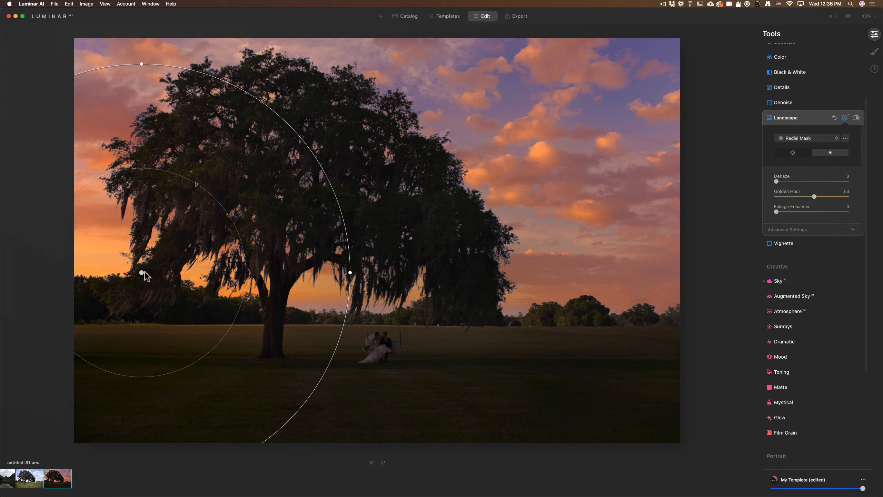
left_click_drag(141, 273, 218, 297)
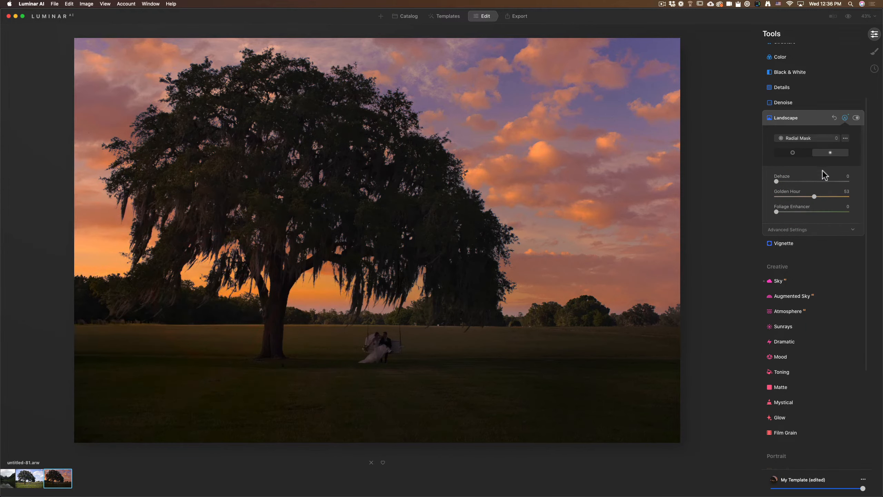
Lighten the left branches of the tree using Dodge & Burn with brush size 100 and strength 86
scroll(815, 224, "up", 4)
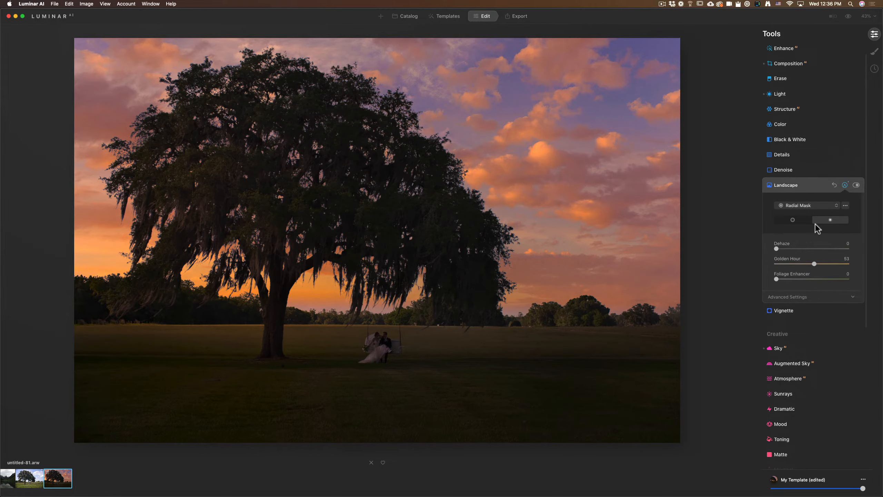
scroll(816, 224, "up", 1)
scroll(824, 243, "down", 3)
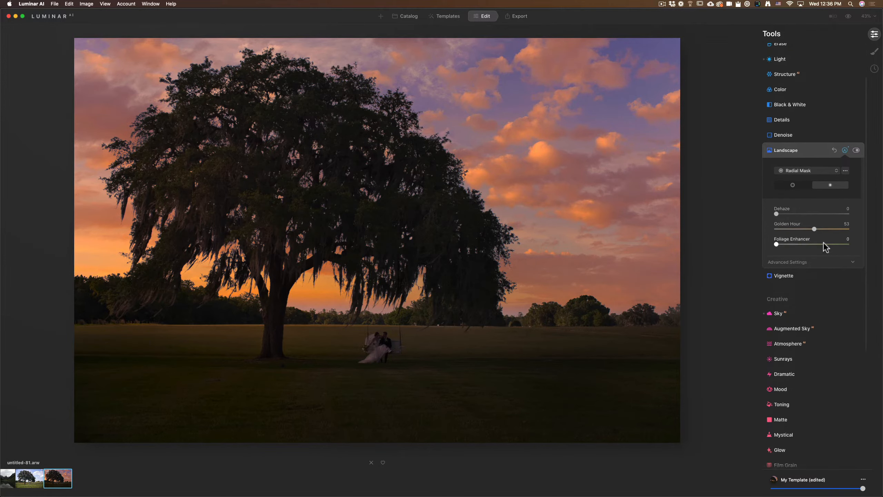
scroll(824, 243, "down", 10)
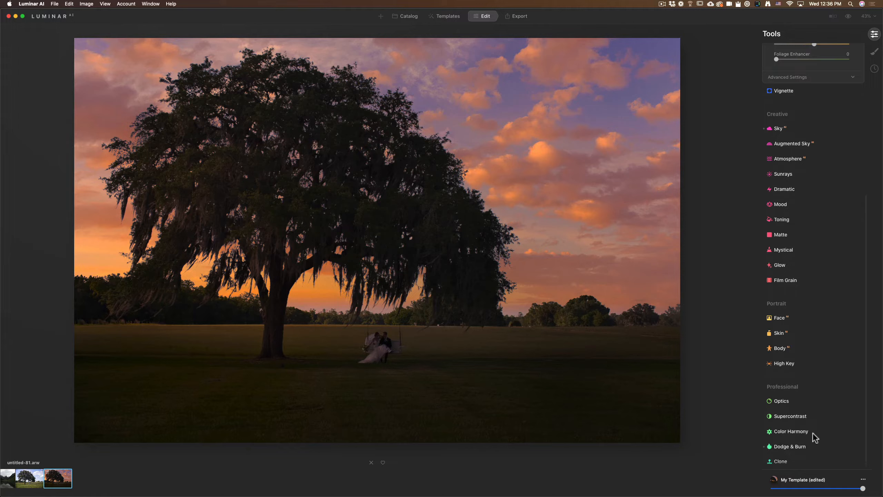
left_click(795, 445)
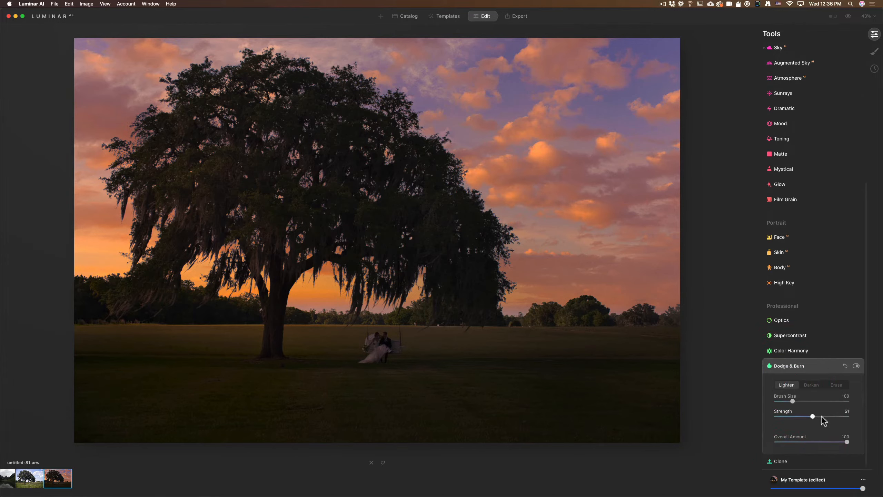
left_click_drag(811, 416, 837, 415)
scroll(195, 213, "up", 2)
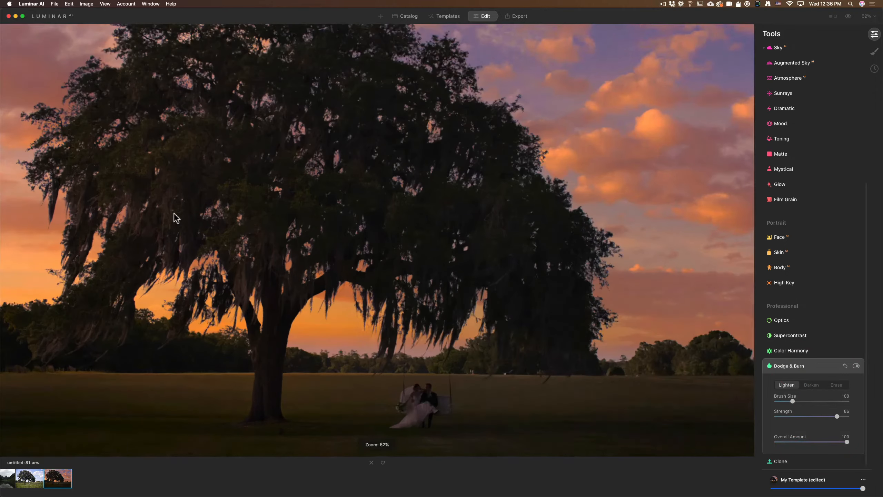
scroll(181, 210, "down", 3)
mouse_move(217, 227)
left_mouse_down()
mouse_move(205, 244)
mouse_move(234, 213)
mouse_move(250, 278)
left_mouse_up()
left_click(245, 212)
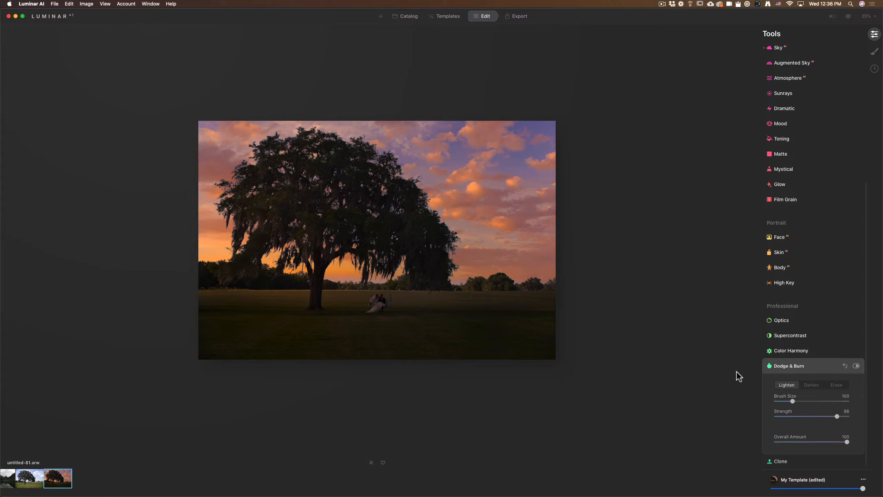
Lighten the photo's left edge around the sky glow with Dodge & Burn at brush size 383 and strength 12
left_click(787, 416)
left_click_drag(792, 401, 843, 401)
left_click(784, 417)
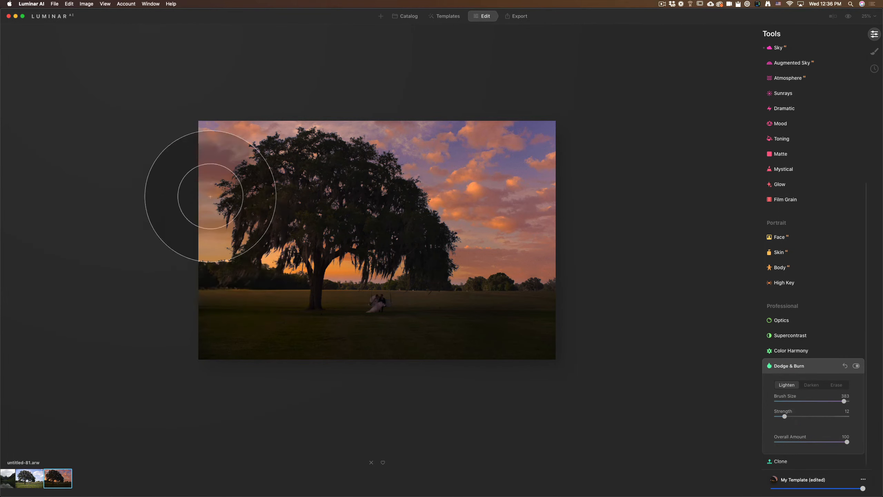
left_click(224, 236)
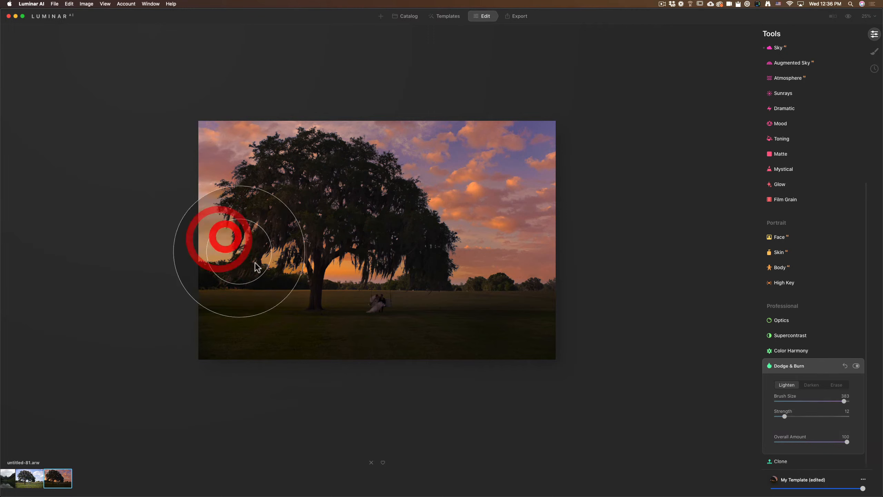
Compare the edited photo with the original by toggling the before preview on and off
left_click(848, 16)
left_click(831, 270)
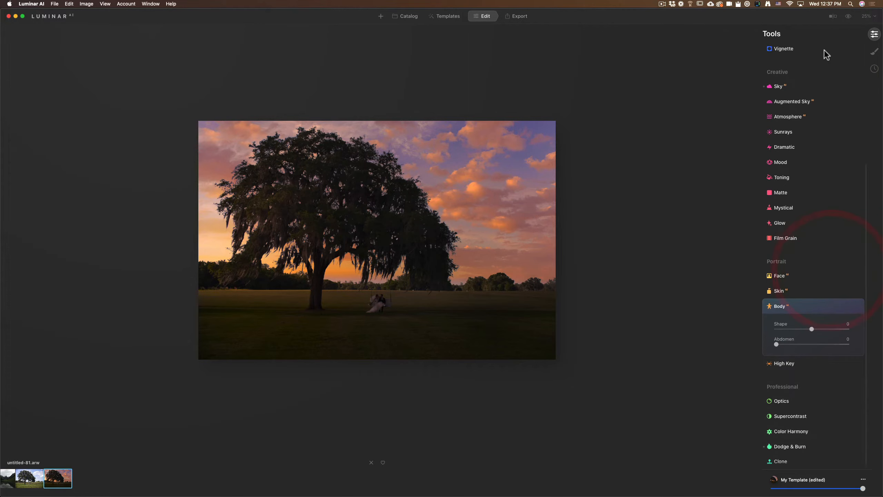
left_click(849, 17)
left_click(848, 16)
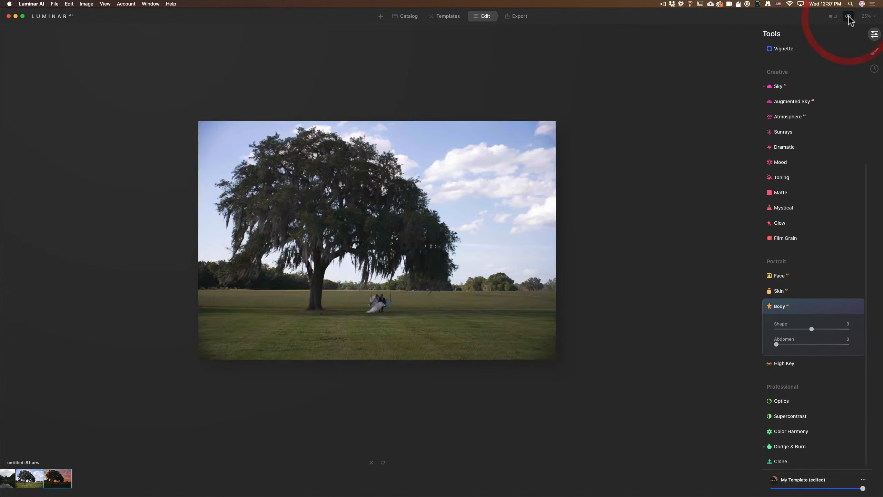
left_click(848, 16)
scroll(631, 187, "up", 5)
scroll(630, 183, "down", 3)
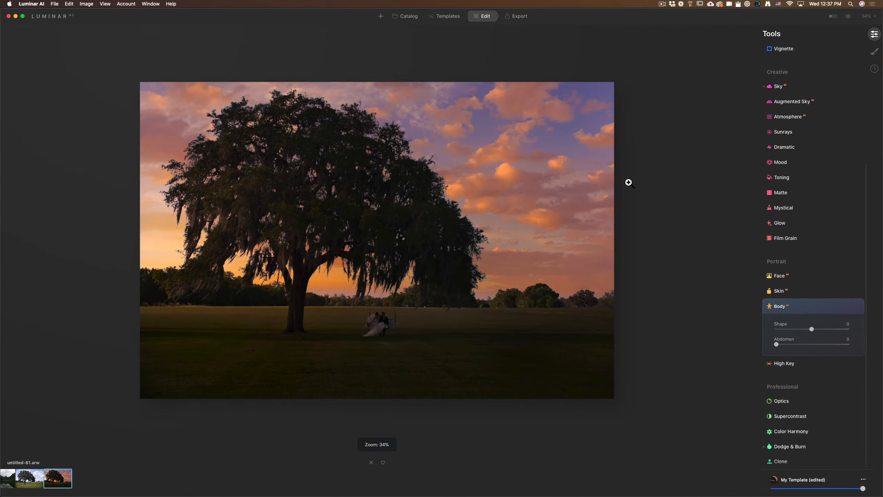
left_click(848, 17)
left_click(849, 16)
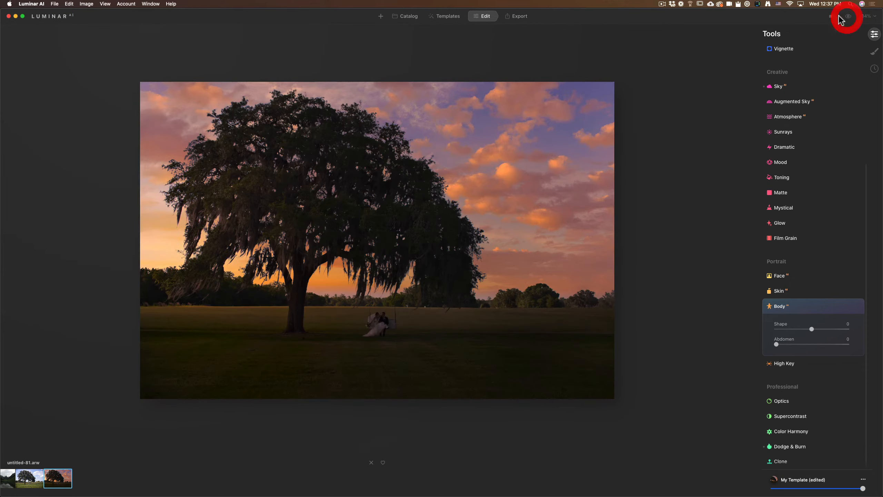
Compare the original and the edit in a split before/after view, moving the divider across the whole photo
left_click(833, 15)
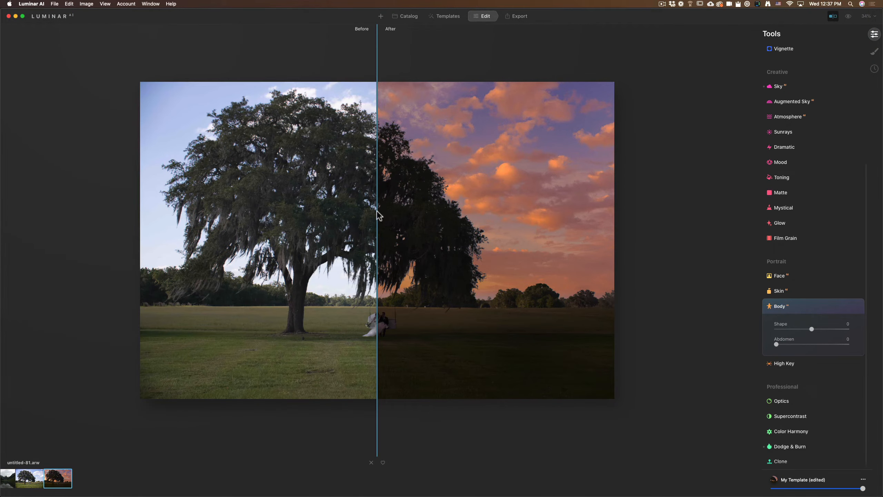
left_click_drag(377, 211, 0, 248)
left_click(340, 57)
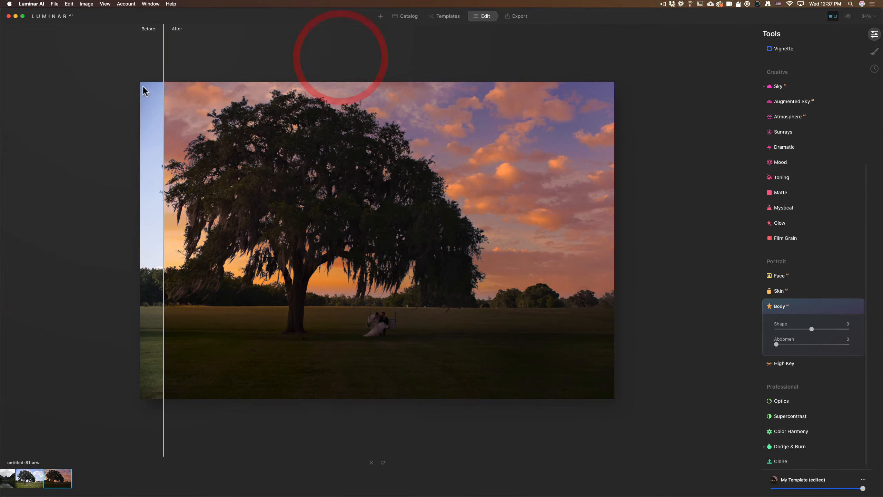
Open the mountain lake photo Sony Summer-42-Pano.dng from the catalog
left_click(413, 17)
left_click(64, 107)
double_click(64, 108)
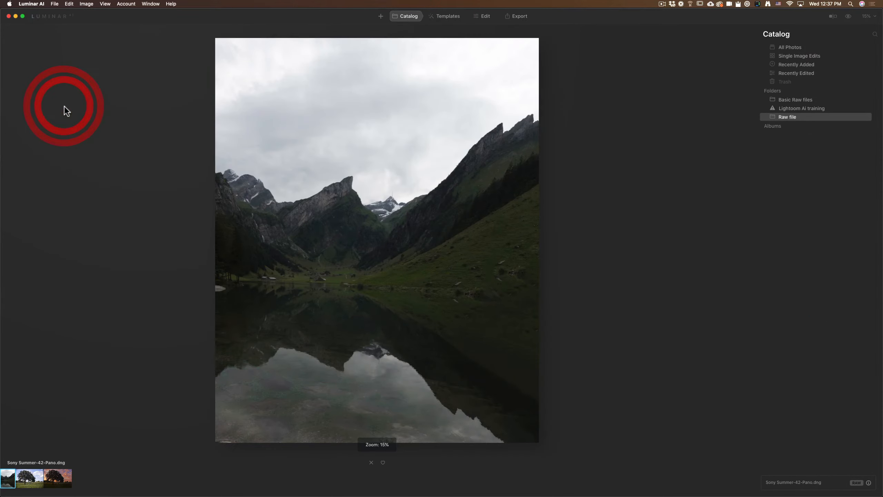
Switch to Photoshop and start Sky Replacement on the mountain lake photo
key("super+Tab")
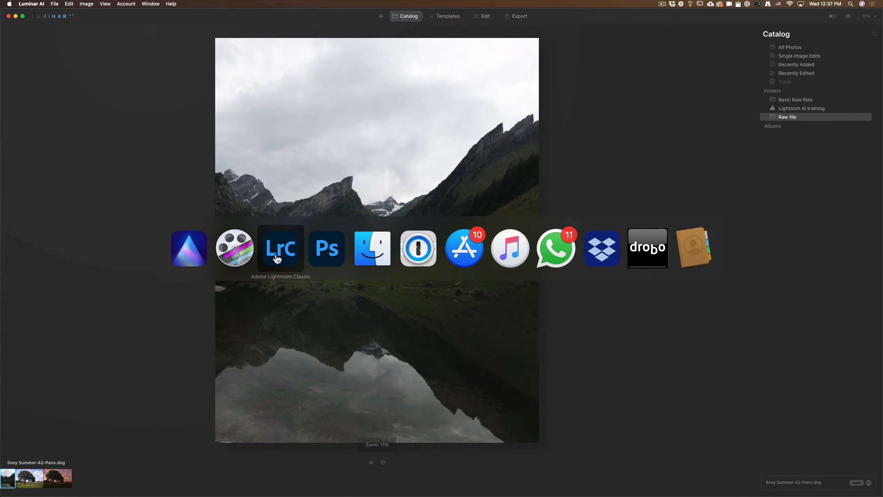
left_click(317, 252)
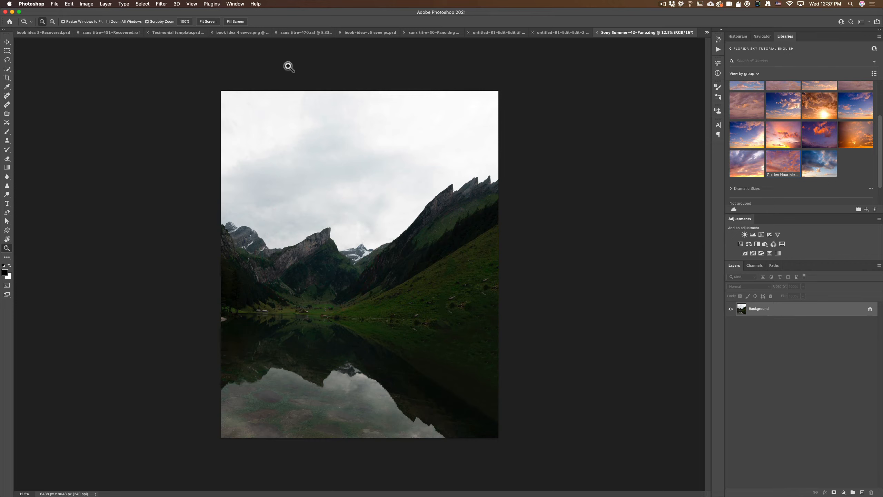
left_click(69, 4)
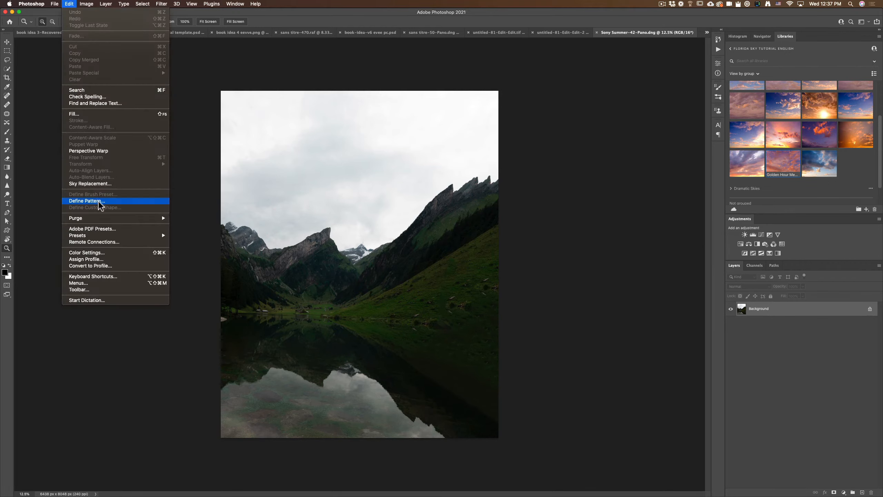
left_click(98, 183)
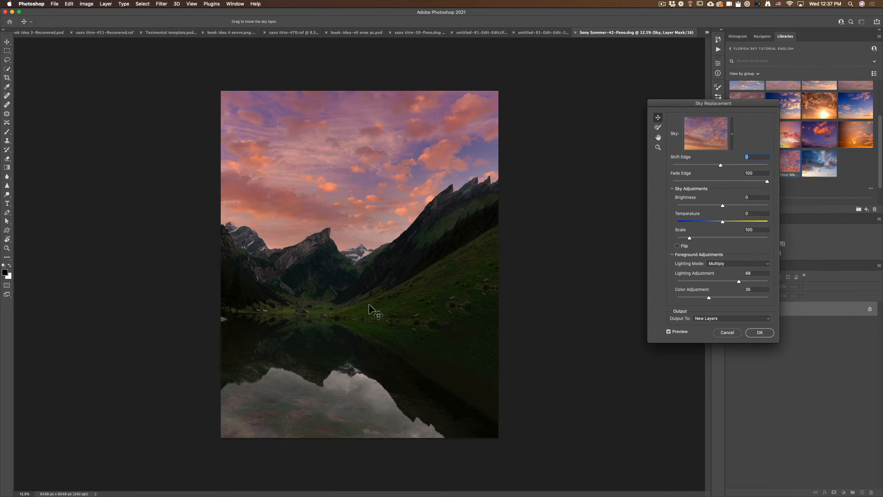
Set the sky replacement's foreground Color Adjustment to 100 and Lighting Adjustment to 71
left_click_drag(709, 298, 777, 300)
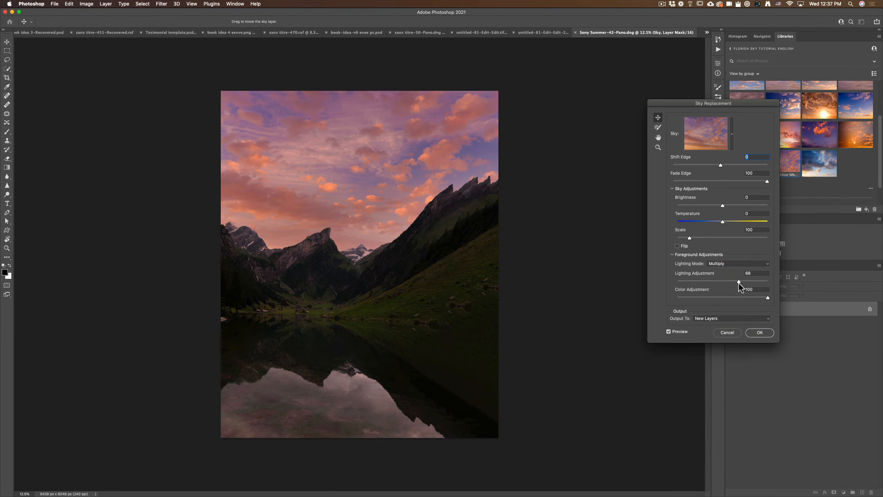
left_click(694, 281)
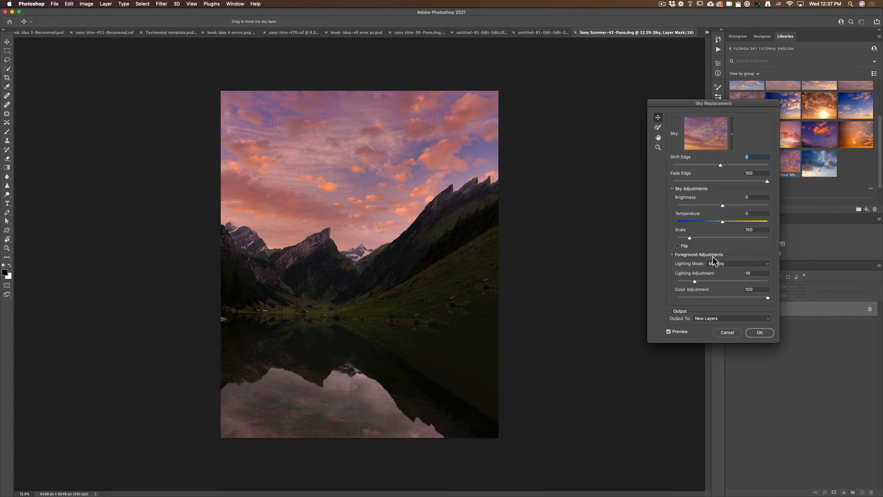
left_click_drag(697, 281, 706, 281)
left_click(742, 281)
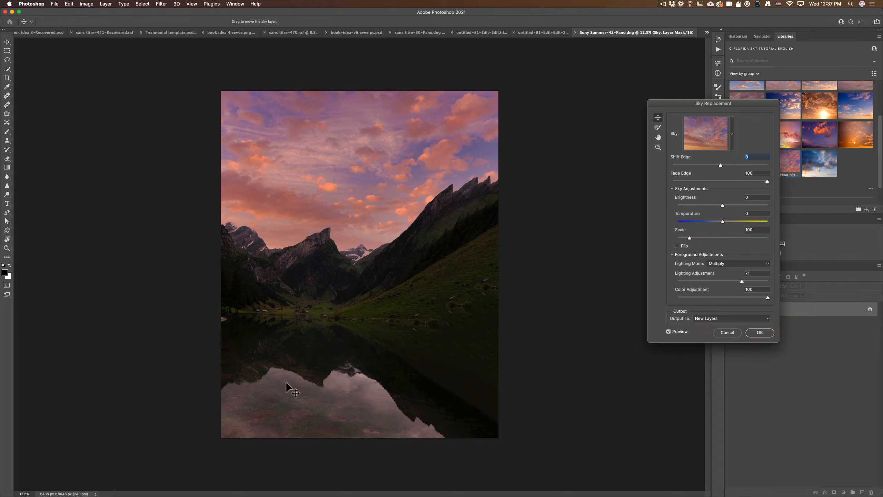
Switch to Luminar AI and open the mountain lake photo for editing
key("super+Tab")
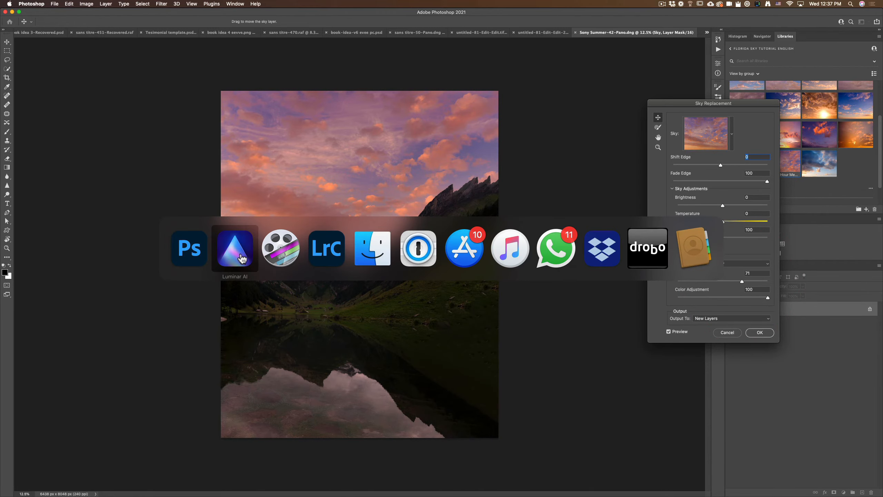
left_click(243, 250)
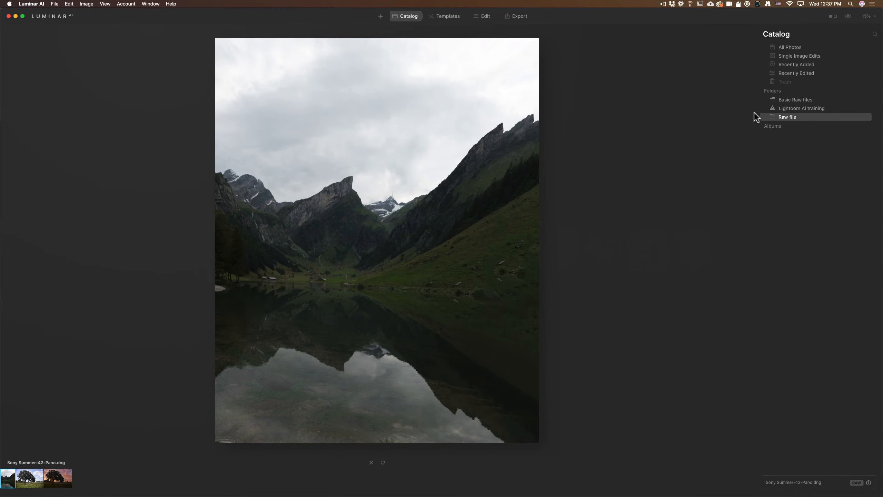
left_click(478, 17)
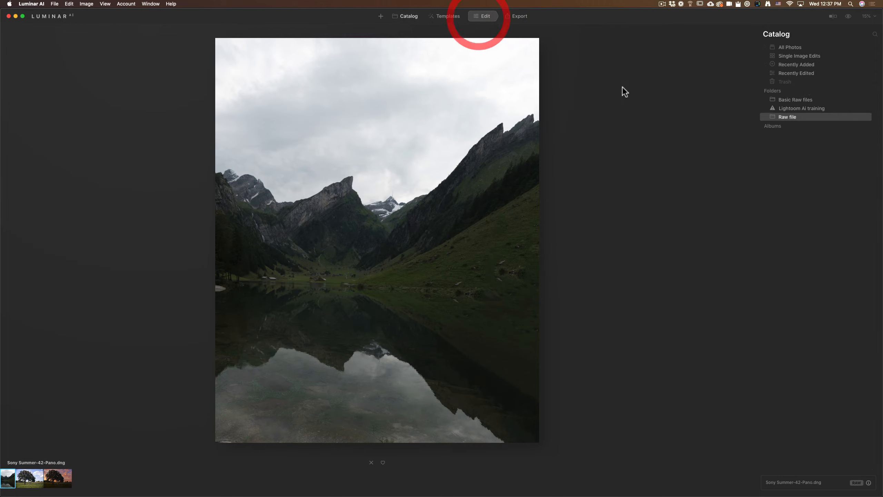
scroll(790, 208, "up", 2)
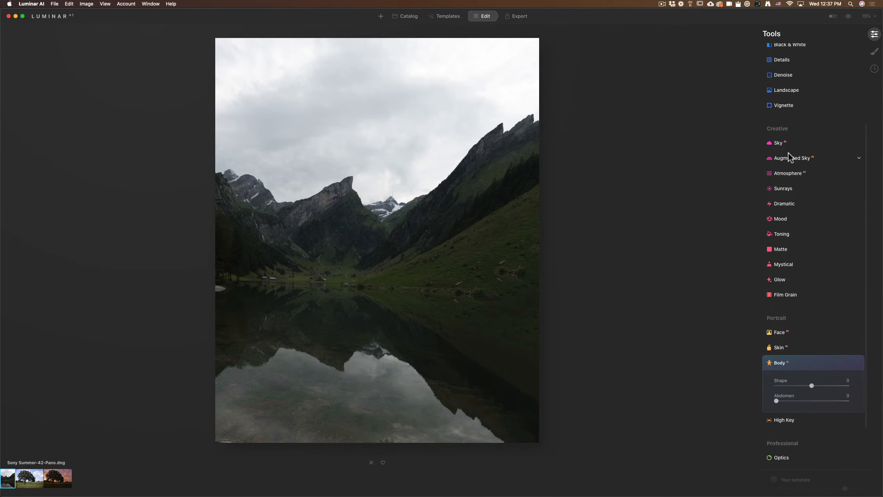
Replace the mountain lake photo's sky with the custom Sunset Medium Format-3 sky and flip it
left_click(781, 144)
left_click(821, 170)
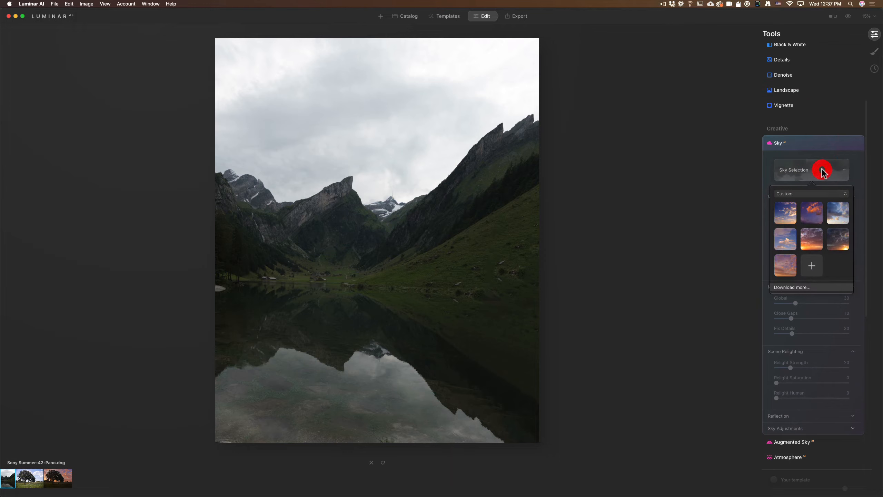
left_click(811, 239)
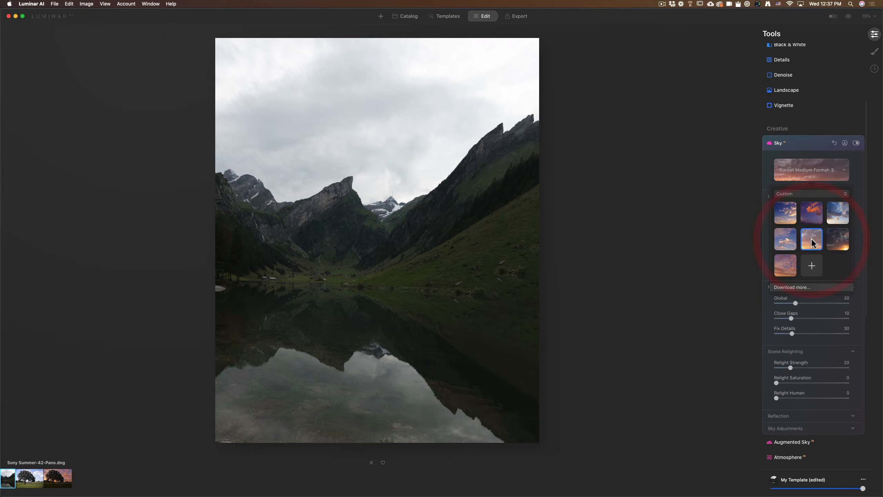
left_click(811, 243)
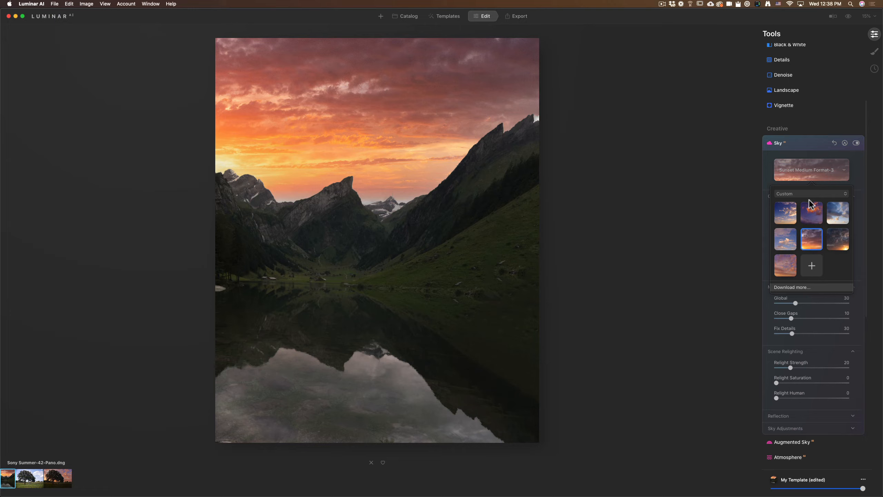
left_click(764, 332)
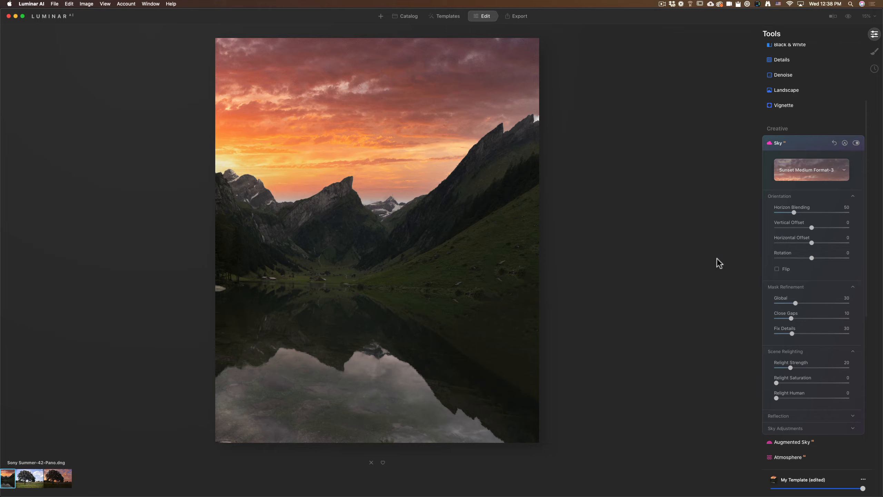
left_click(784, 270)
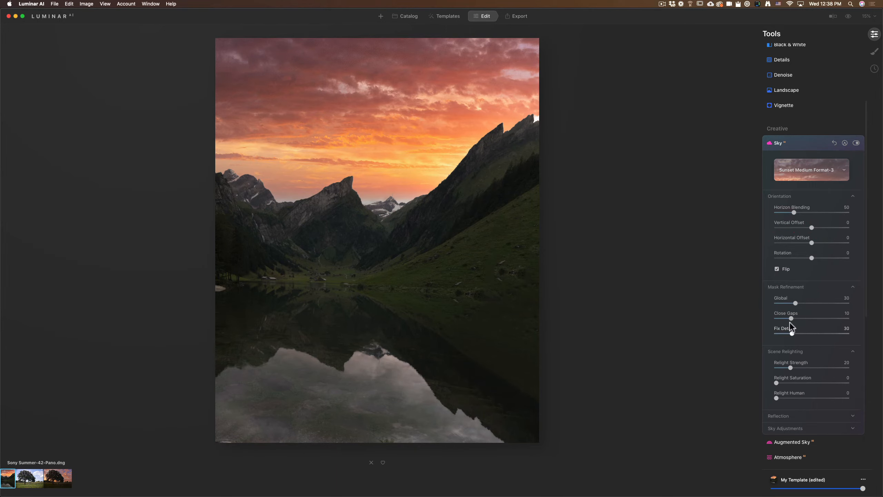
Set the replaced sky's Reflection Amount to 100, Relight Strength to 100 and Relight Saturation to 76
scroll(801, 304, "down", 2)
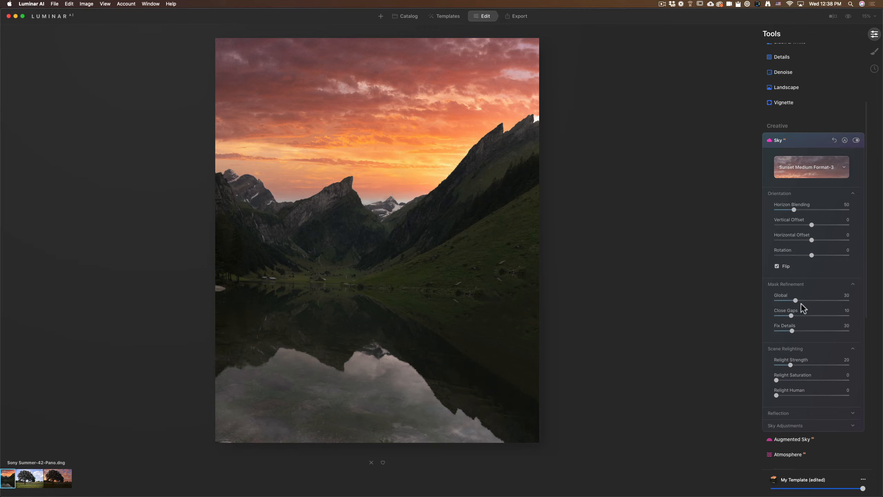
left_click(853, 391)
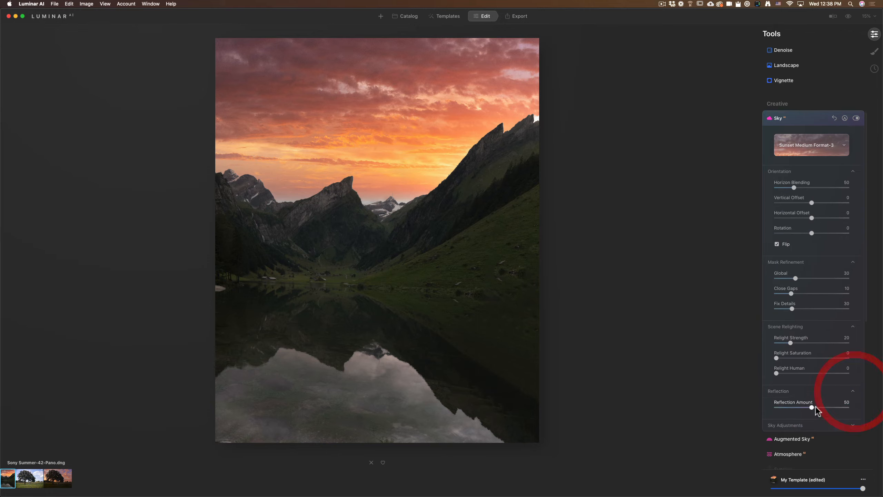
left_click_drag(811, 405, 847, 406)
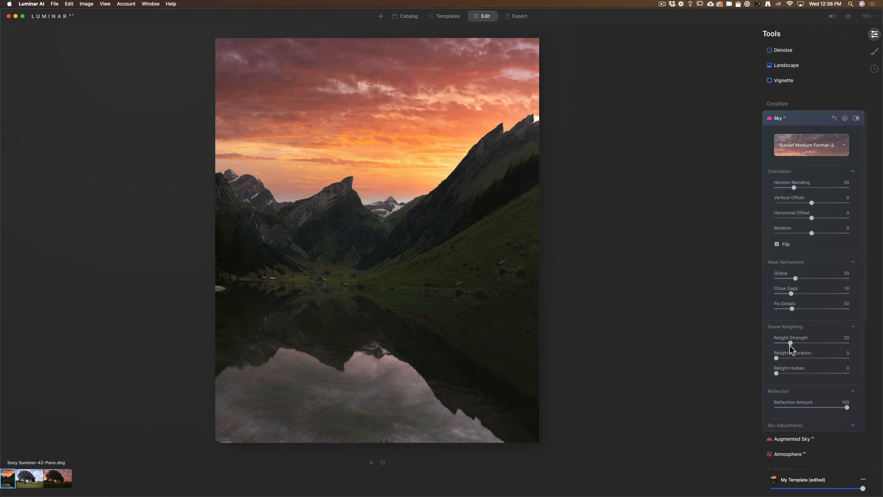
left_click_drag(791, 343, 853, 340)
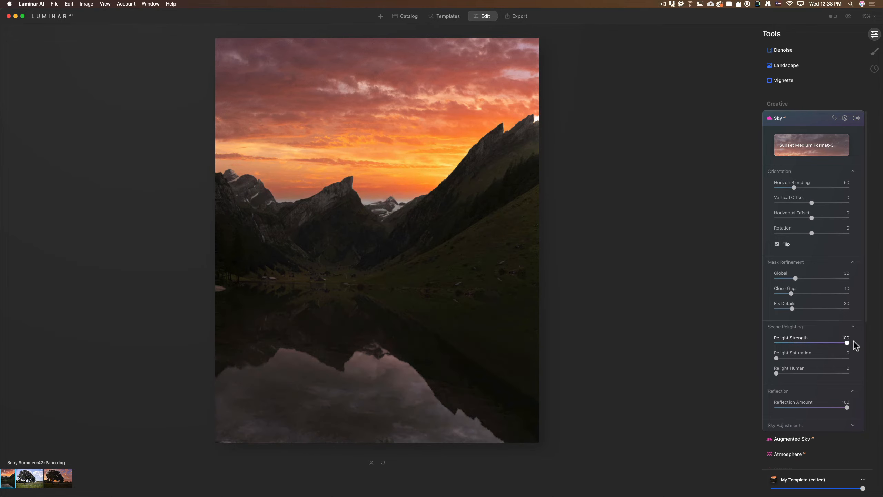
left_click_drag(777, 358, 834, 357)
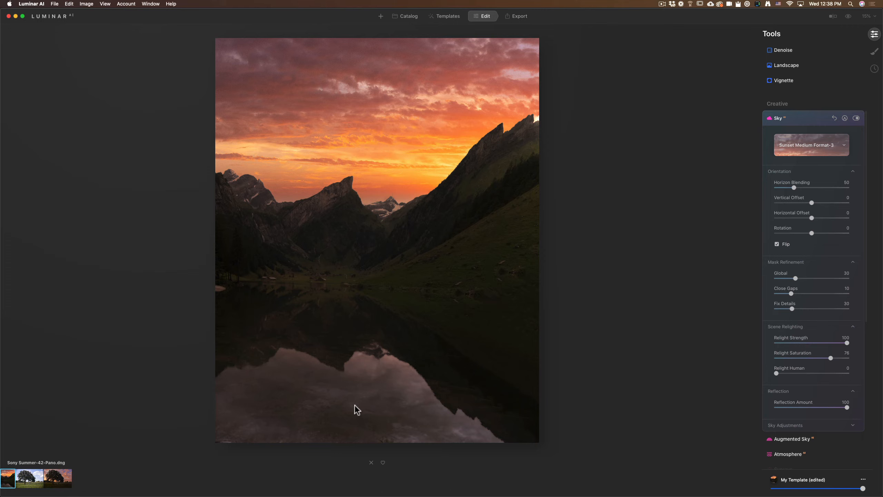
Try the custom Sunset Medium Format-9 sky on the lake photo and flip it
left_click(828, 152)
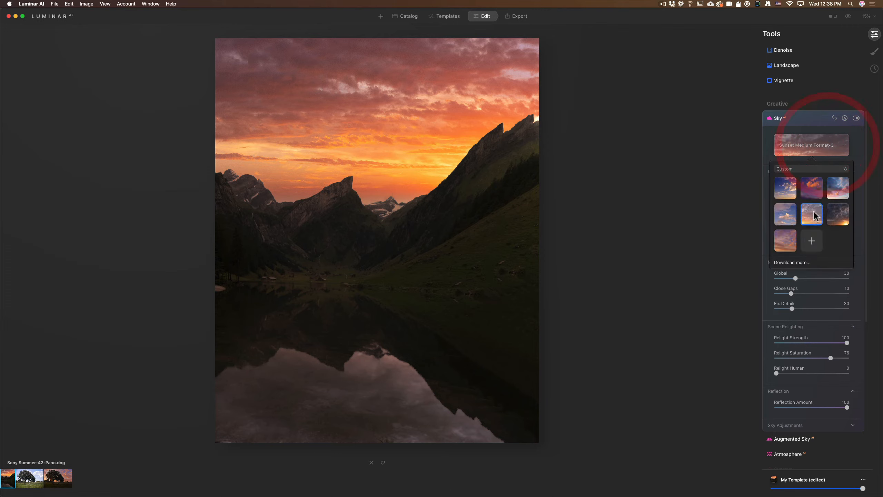
left_click(836, 215)
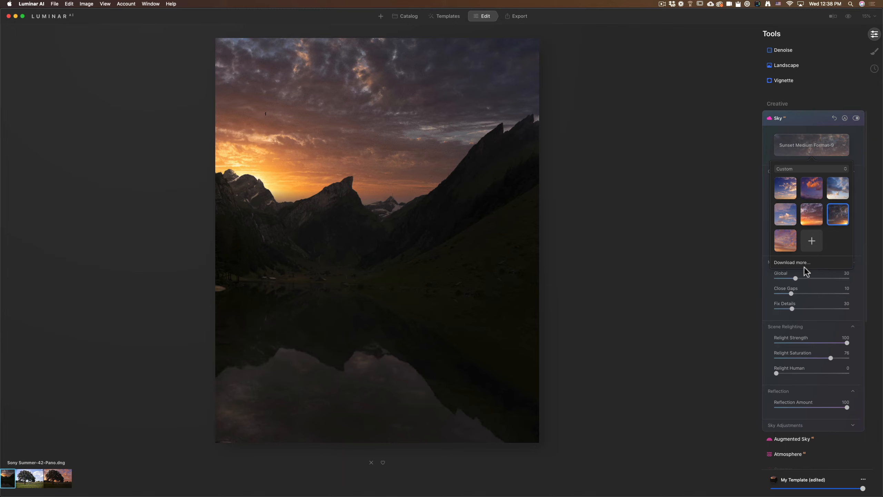
left_click(859, 248)
left_click(777, 244)
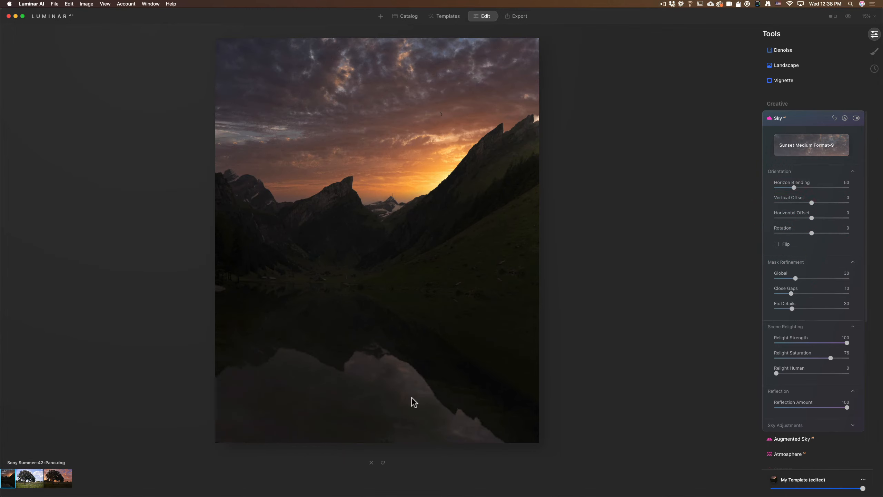
Try two custom Golden Hour skies, first the purple one with red clouds, then the blue one with golden clouds
left_click(829, 148)
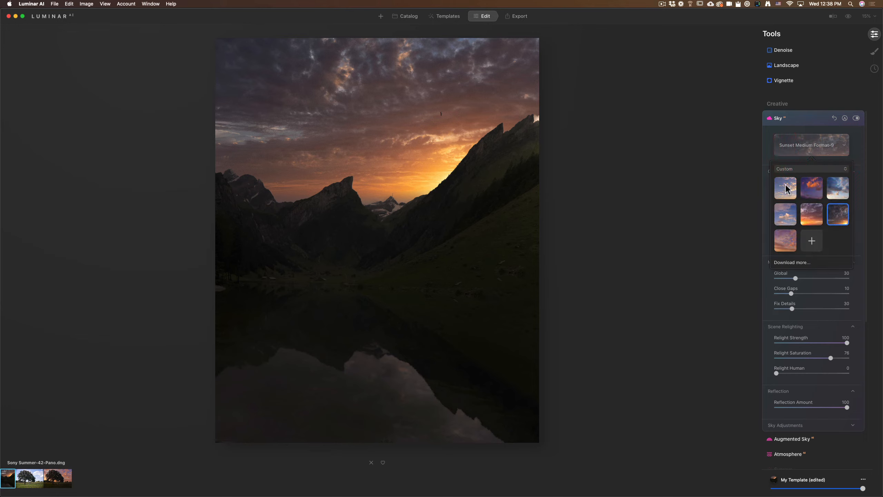
left_click(815, 188)
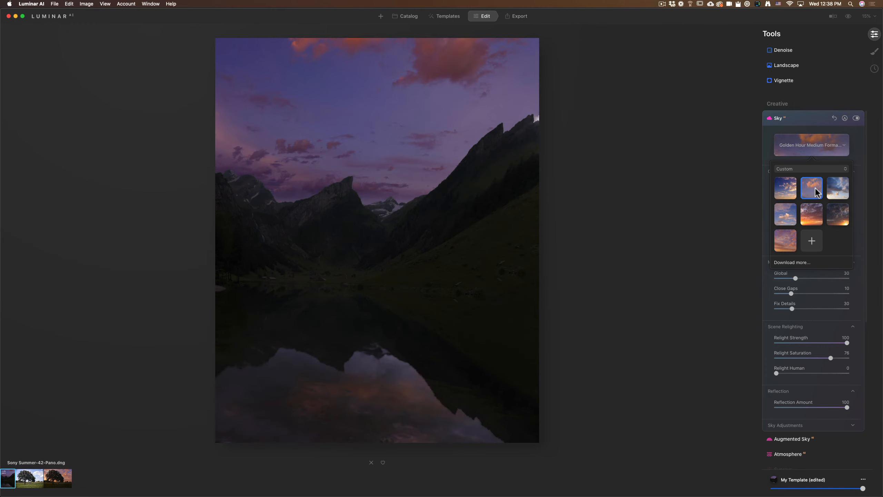
left_click(786, 189)
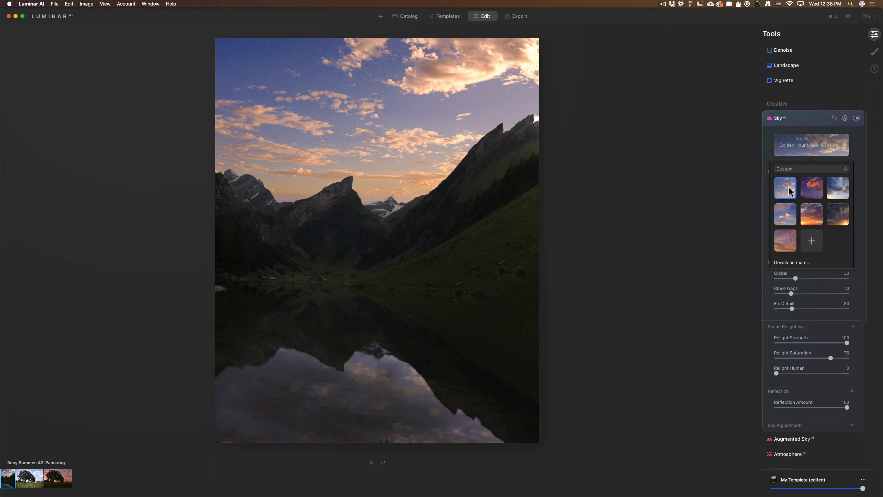
Reapply the Sunset Medium Format-3 sky to the lake photo and flip it
left_click(813, 222)
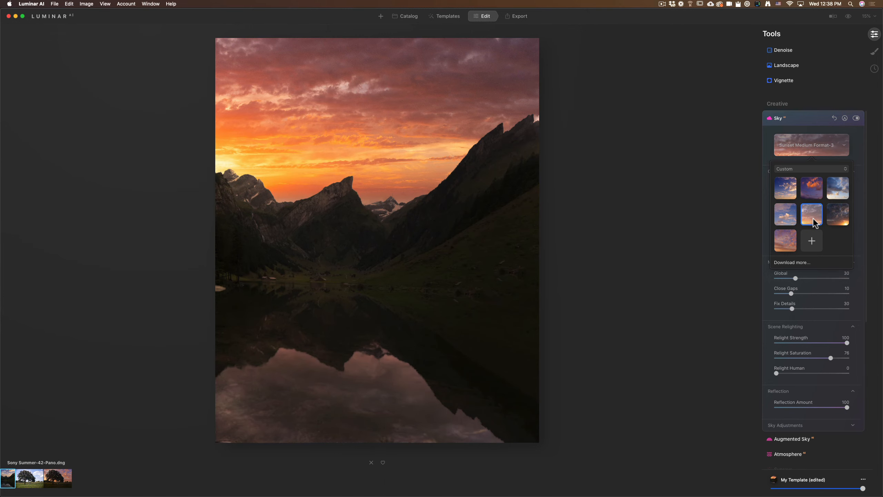
left_click(814, 273)
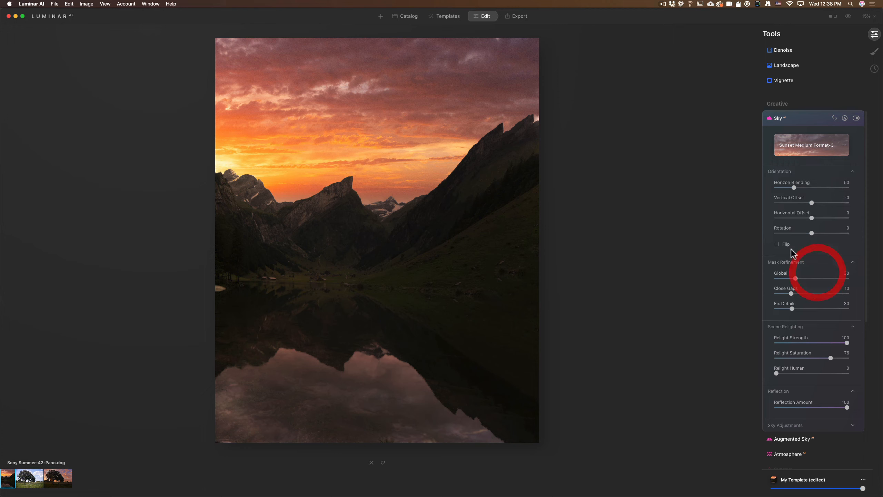
left_click(780, 245)
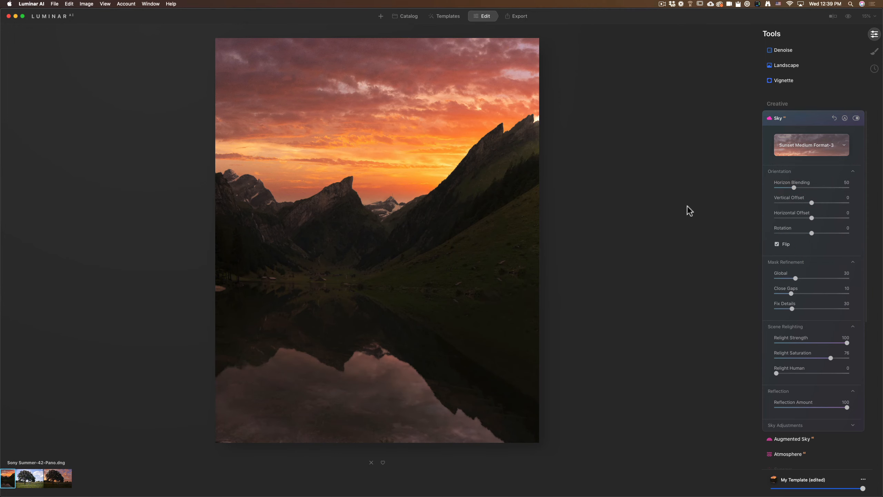
Adjust the photo's light with Blacks at -32, Temperature at 7232, Tint at 15 and Exposure at 0.18
left_click(842, 93)
left_click(844, 98)
scroll(787, 59, "up", 5)
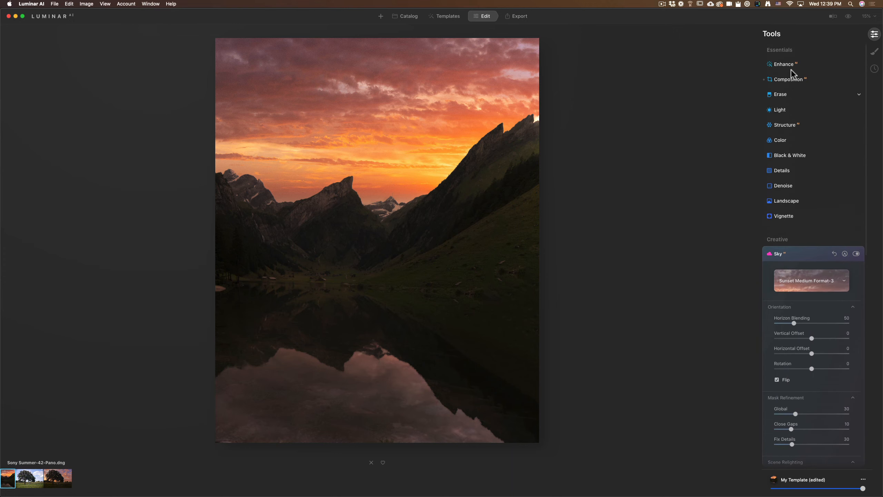
left_click(782, 140)
left_click(779, 109)
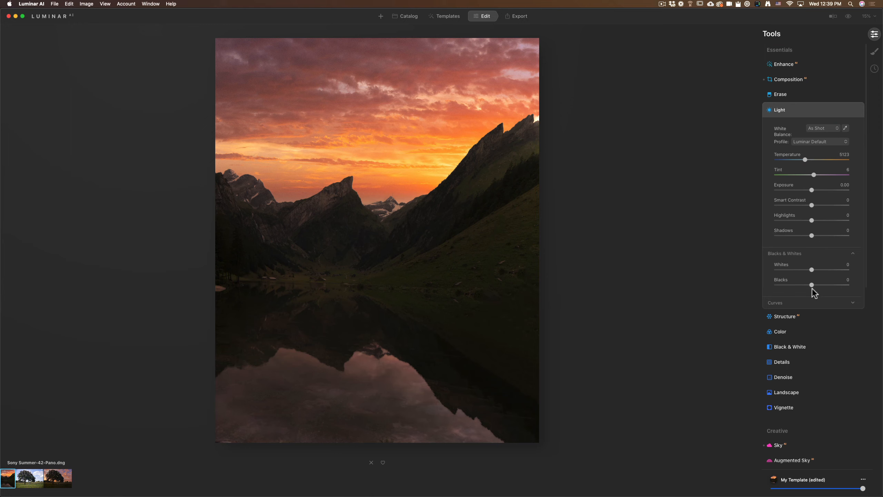
left_click_drag(810, 285, 799, 286)
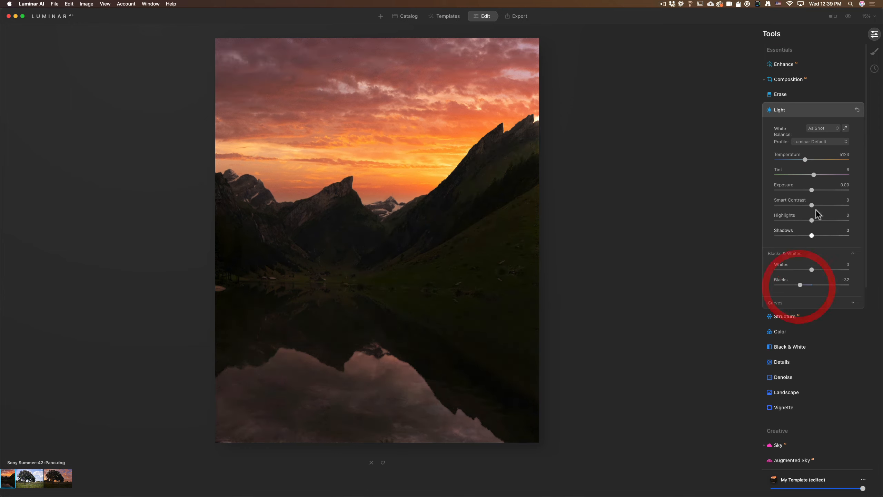
left_click_drag(814, 160, 812, 190)
left_click(604, 160)
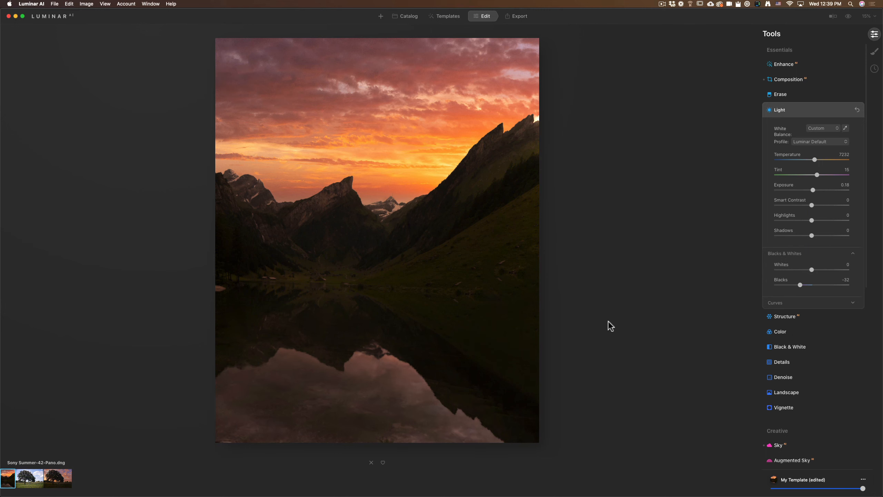
Compare the edited lake photo with the unedited original
left_click(848, 16)
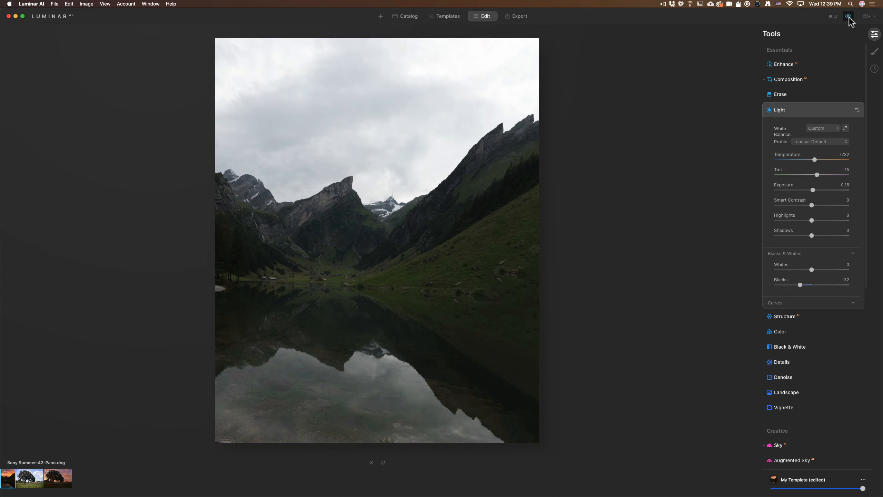
left_click(848, 16)
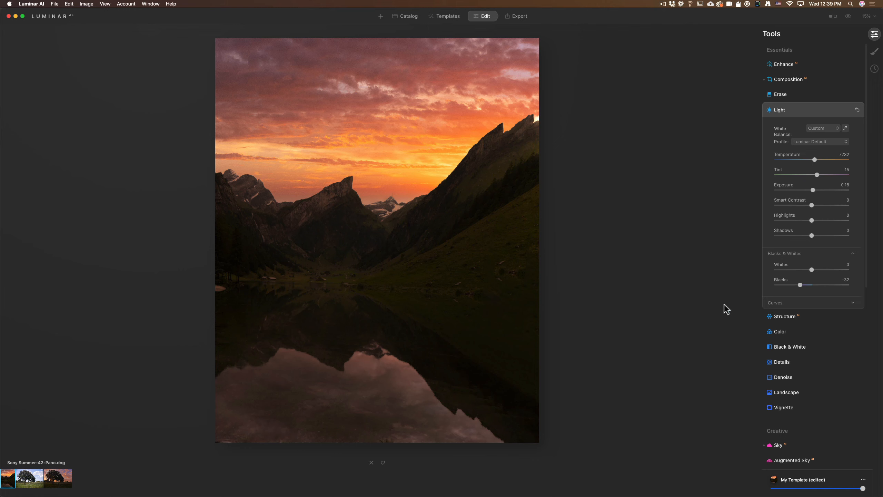
Load Golden Hour Medium Format-3.jpg from the Golden Hour skies folder as a new custom sky
left_click(795, 463)
left_click(780, 256)
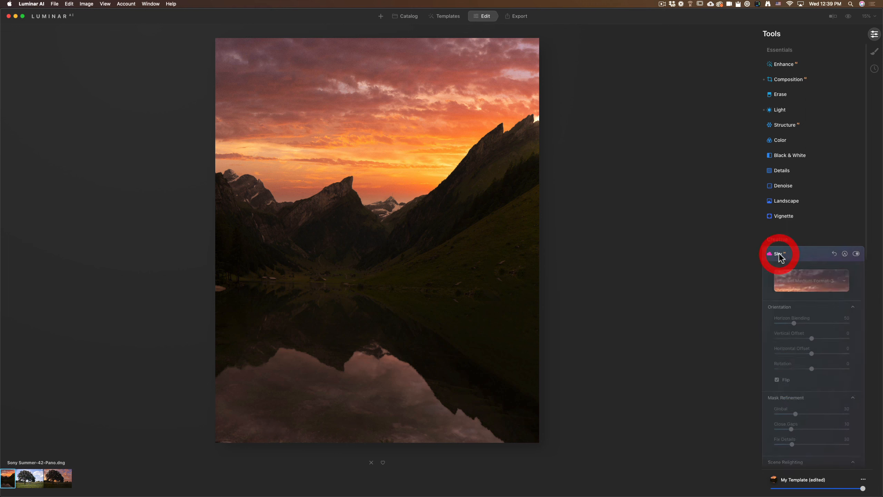
left_click(824, 181)
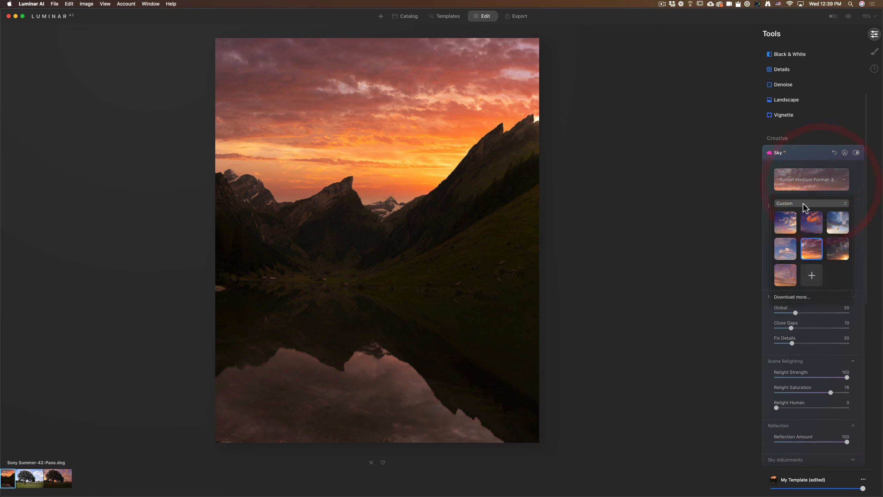
left_click(805, 205)
left_click(806, 220)
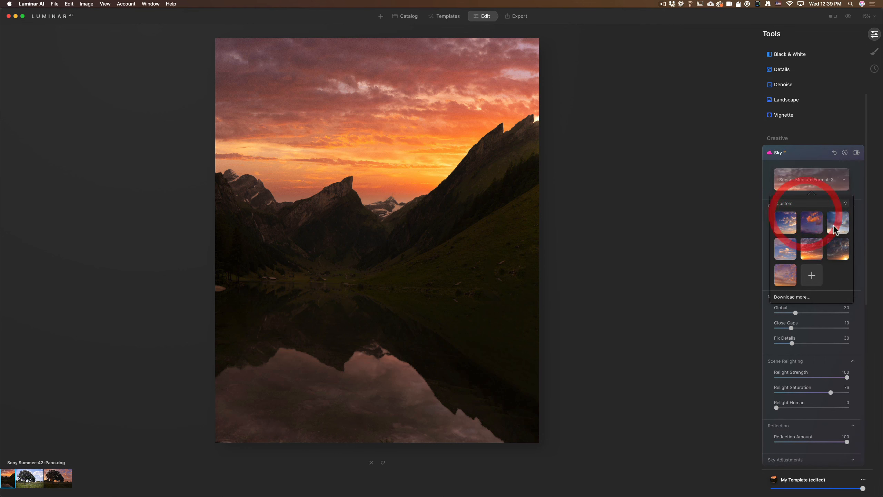
left_click(810, 279)
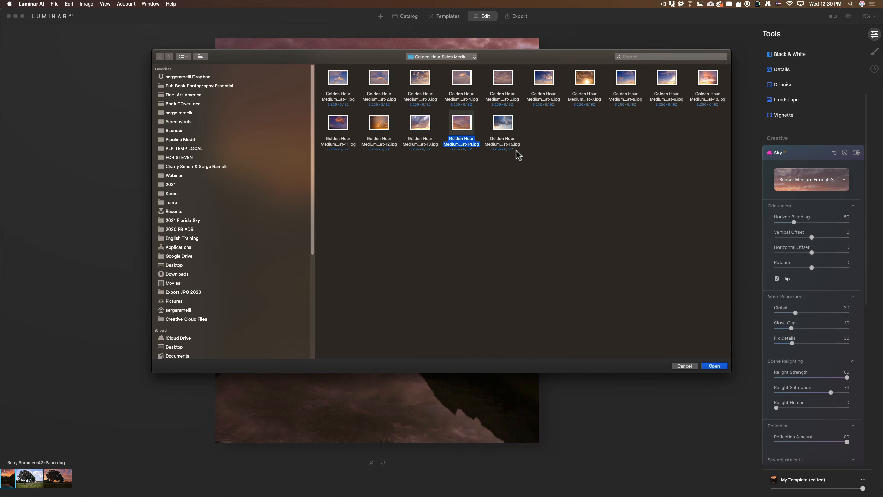
left_click(584, 166)
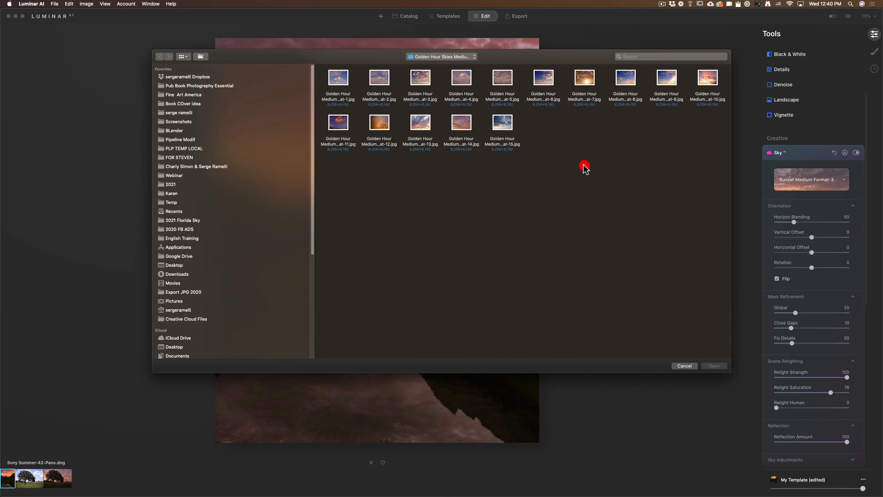
key("Right")
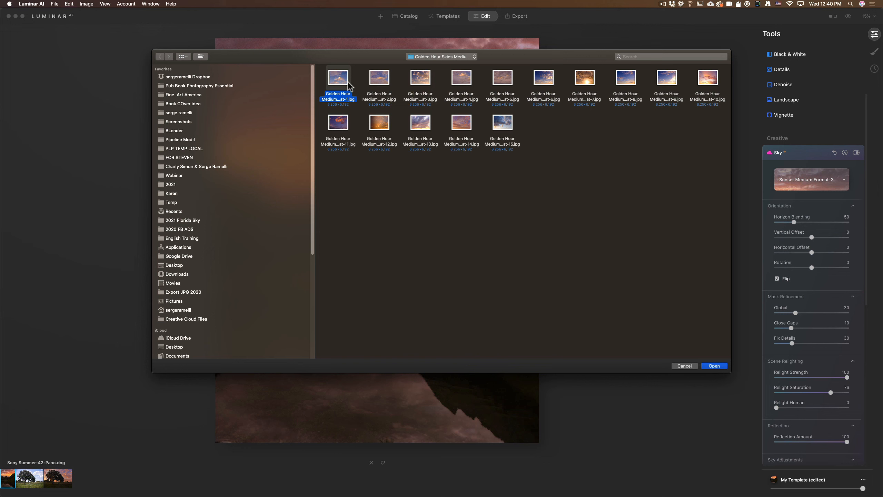
double_click(420, 78)
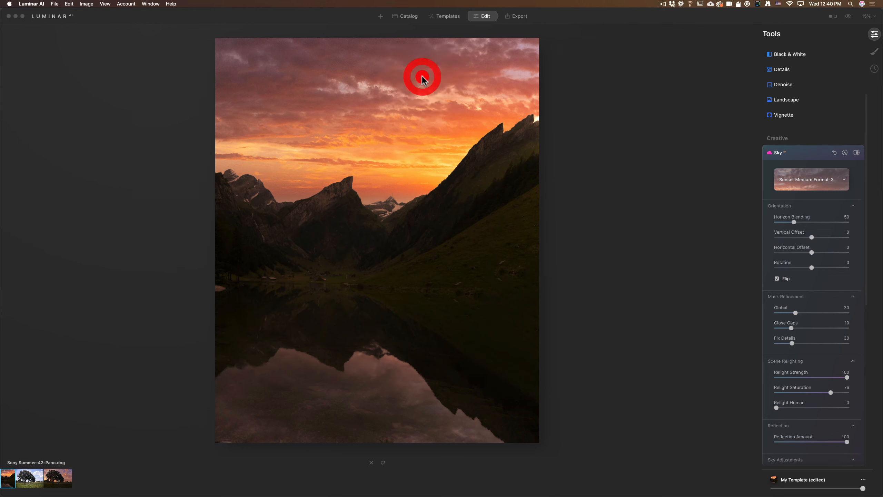